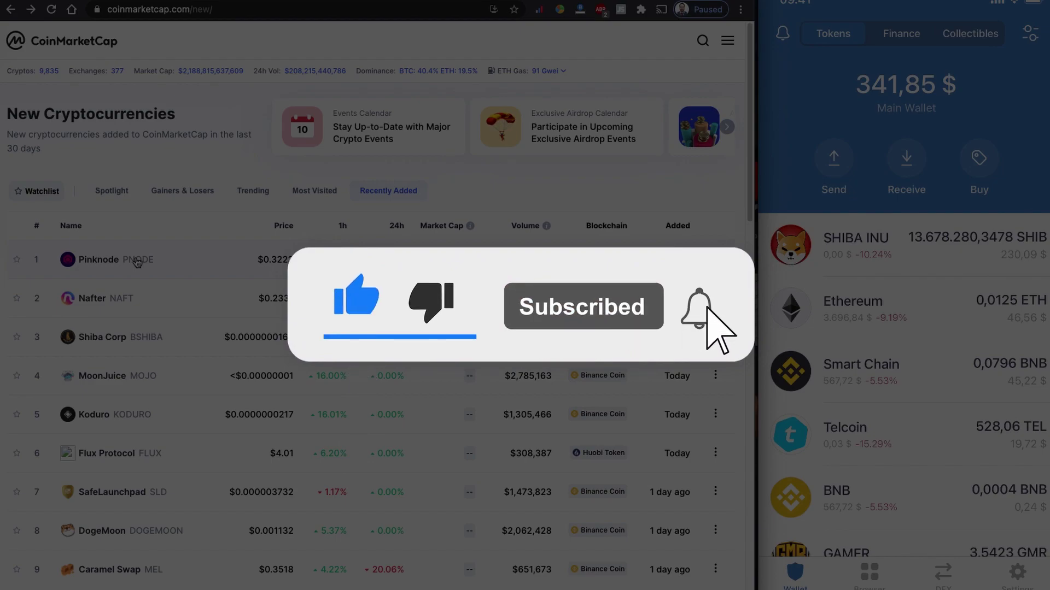
Step: Open Pinknode's CoinMarketCap page and check its current price and 24h trading volume
left_click(137, 262)
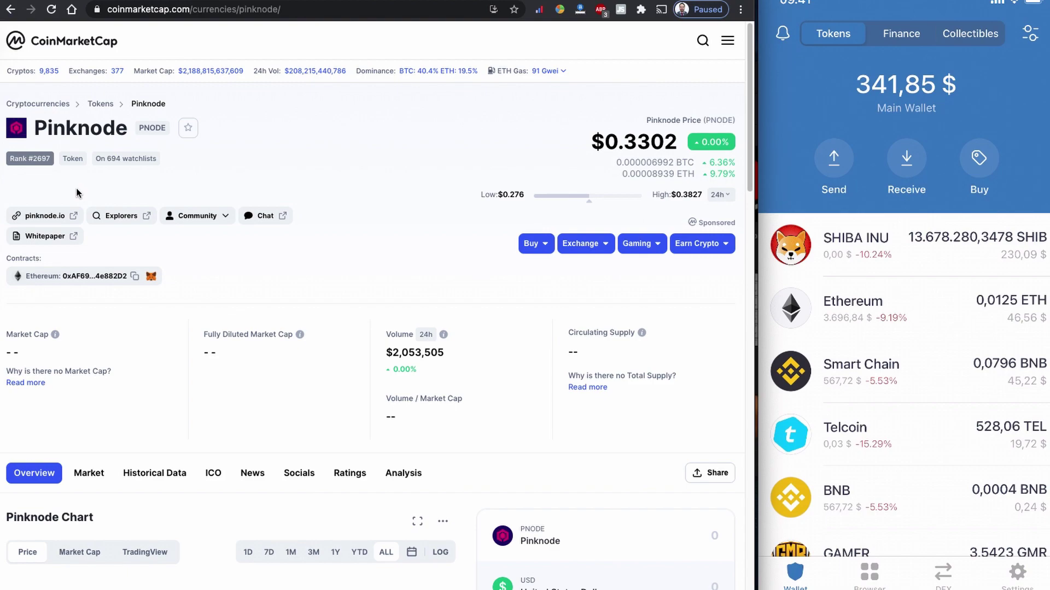
left_click_drag(450, 353, 394, 351)
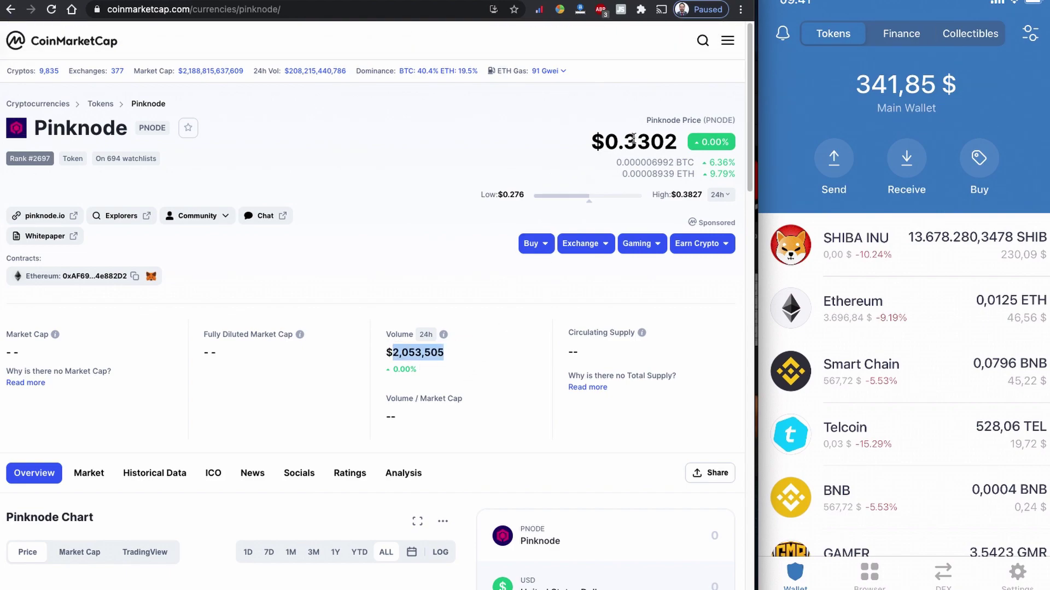
triple_click(607, 140)
left_click(536, 171)
Step: Scroll the coin page, then visit Pinknode's official website, pinknode.io
scroll(345, 274, "down", 2)
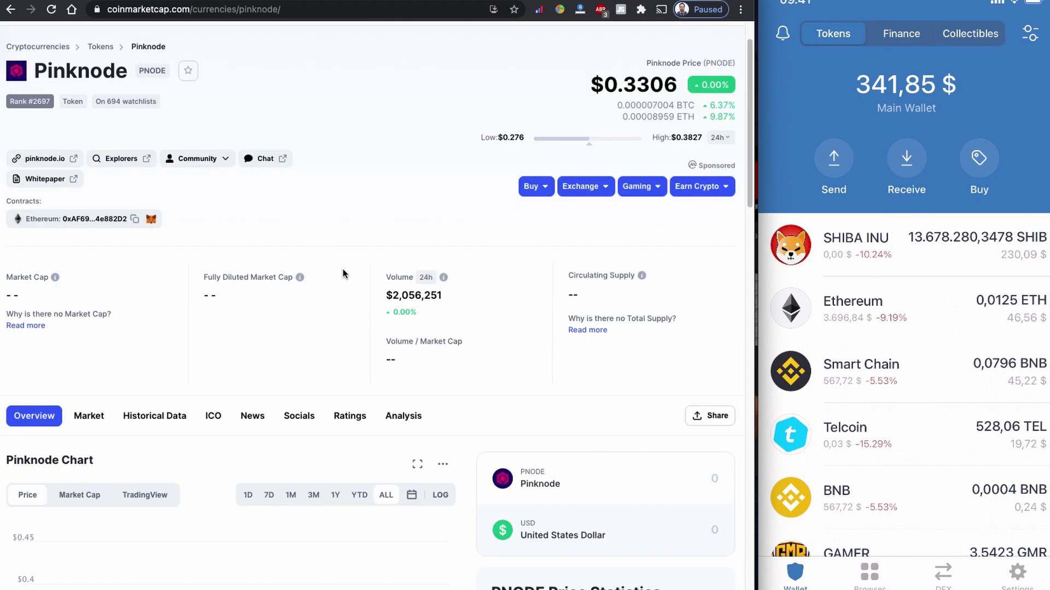
scroll(421, 310, "down", 10)
scroll(481, 352, "up", 15)
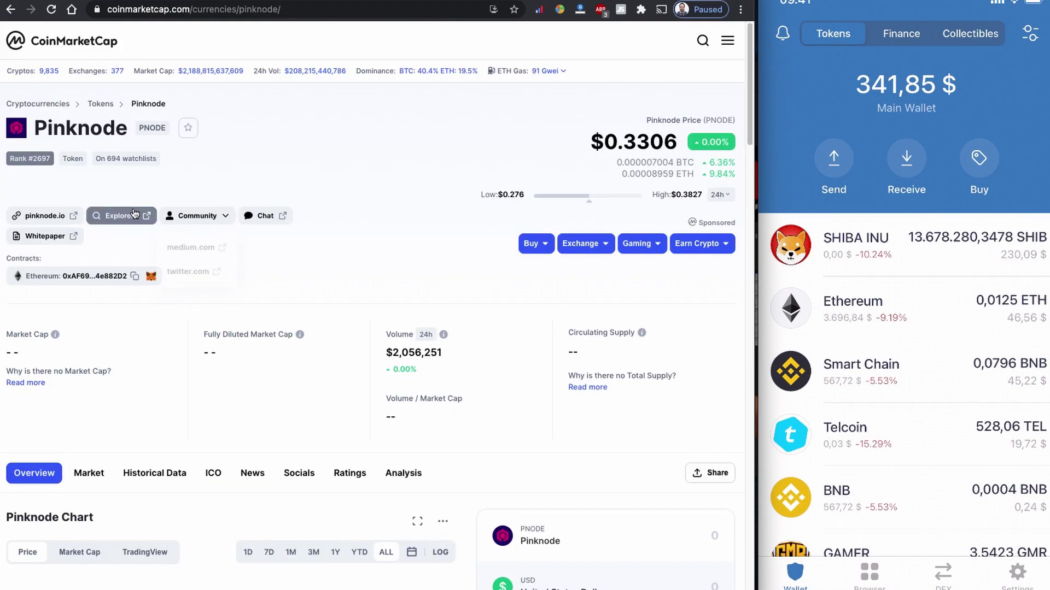
left_click(45, 216)
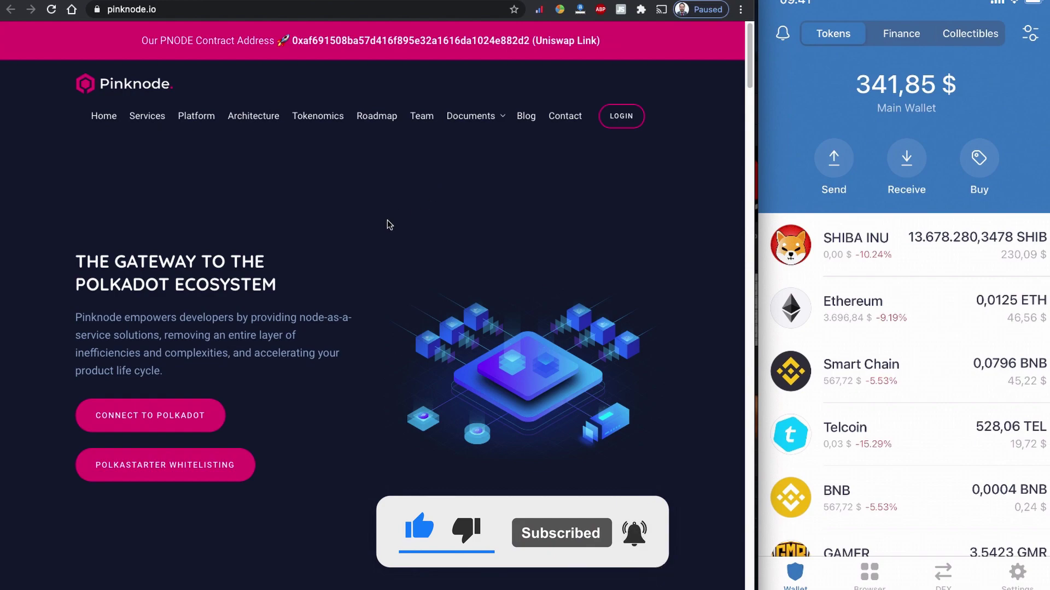
Step: Scroll through pinknode.io's Services, Architecture, Tokenomics and Roadmap sections
scroll(358, 309, "down", 5)
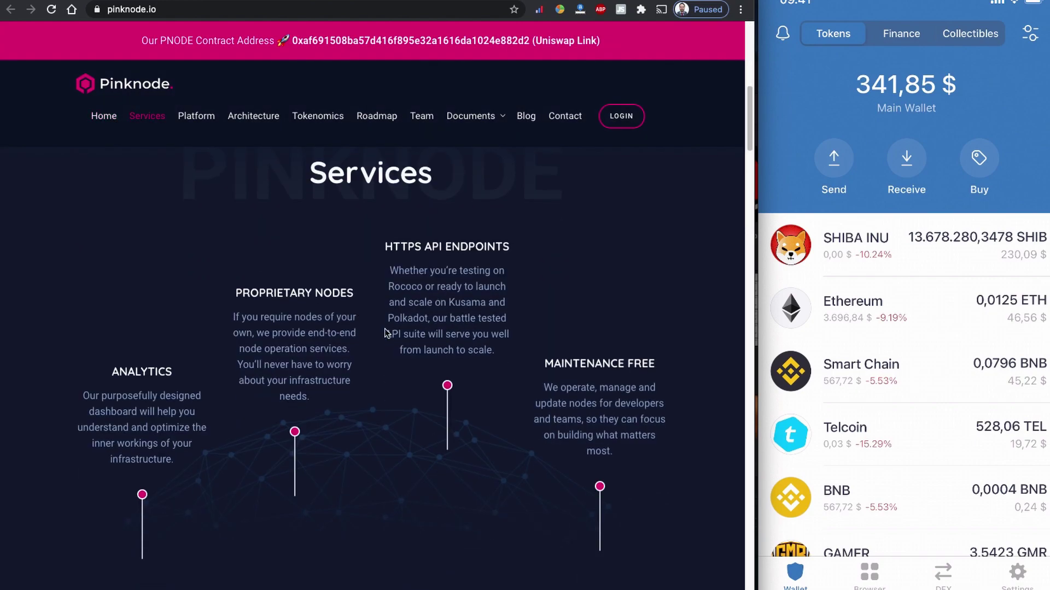
scroll(372, 323, "down", 2)
scroll(385, 330, "up", 4)
scroll(385, 333, "down", 2)
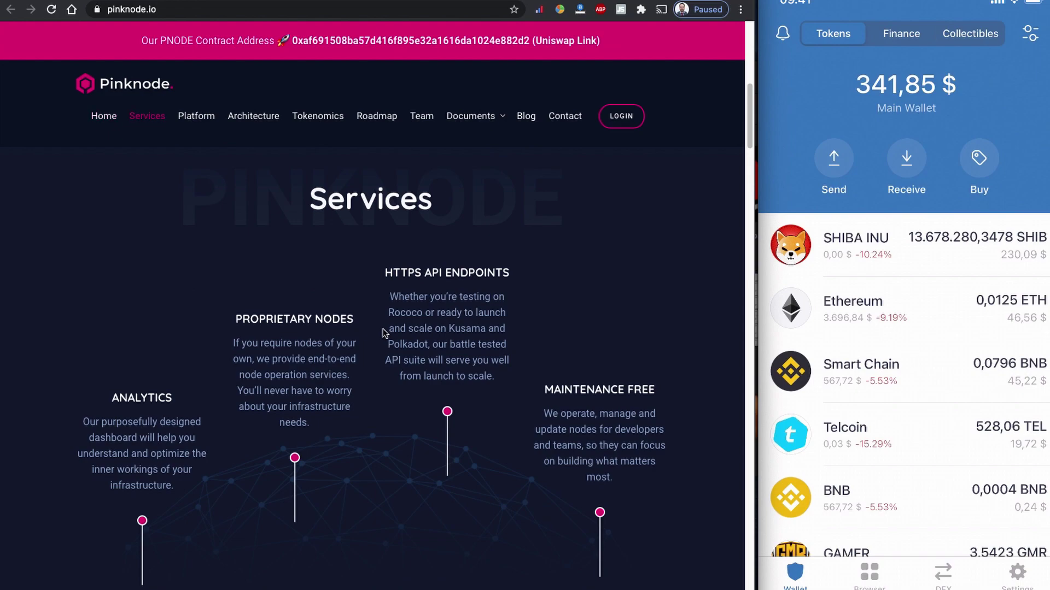
scroll(383, 334, "down", 8)
scroll(380, 336, "down", 10)
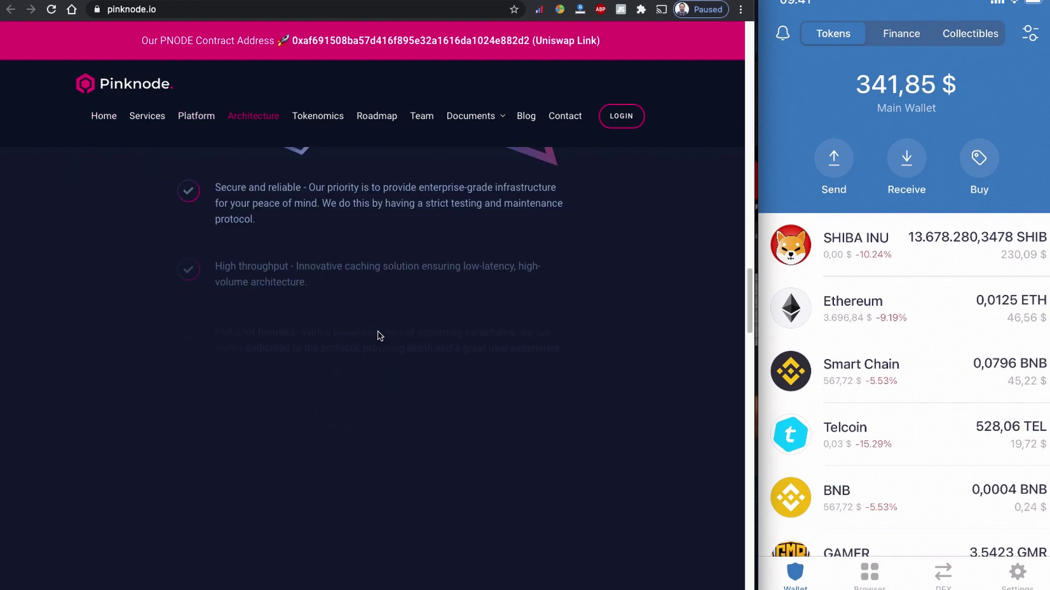
scroll(380, 336, "down", 2)
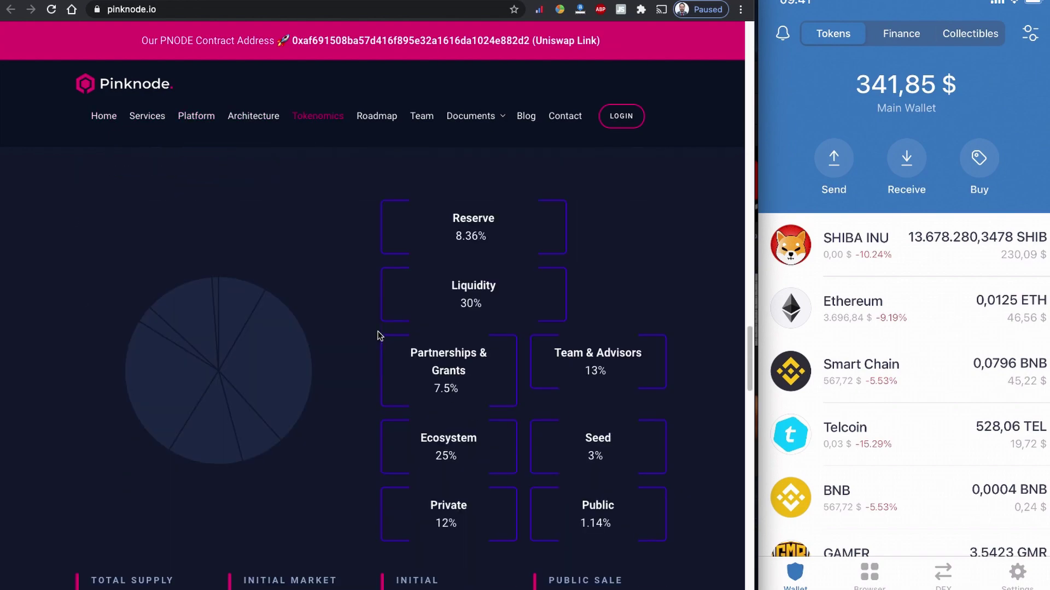
scroll(399, 295, "down", 6)
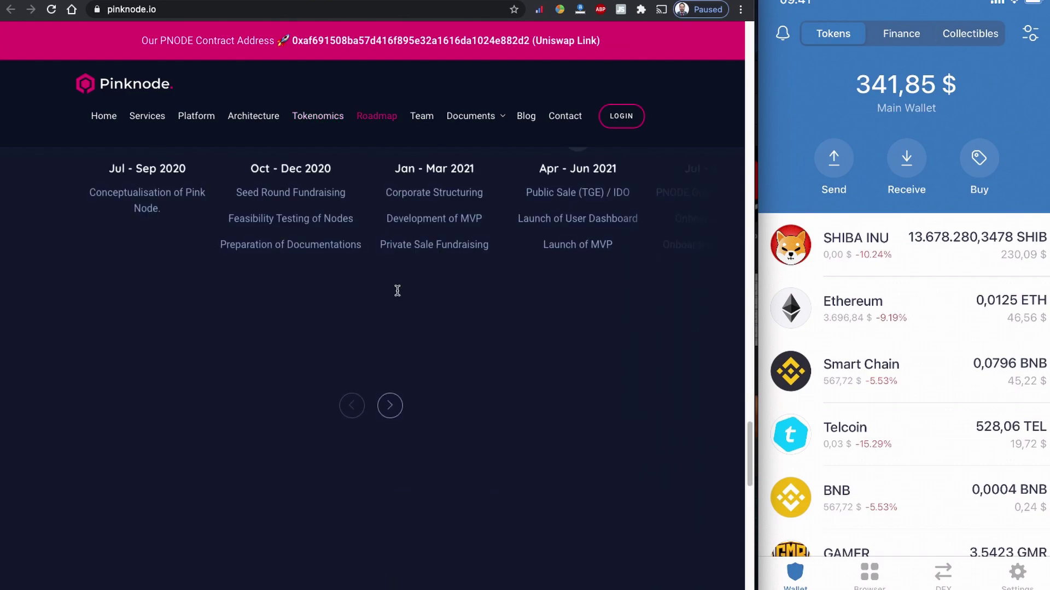
scroll(398, 295, "up", 15)
scroll(399, 295, "up", 15)
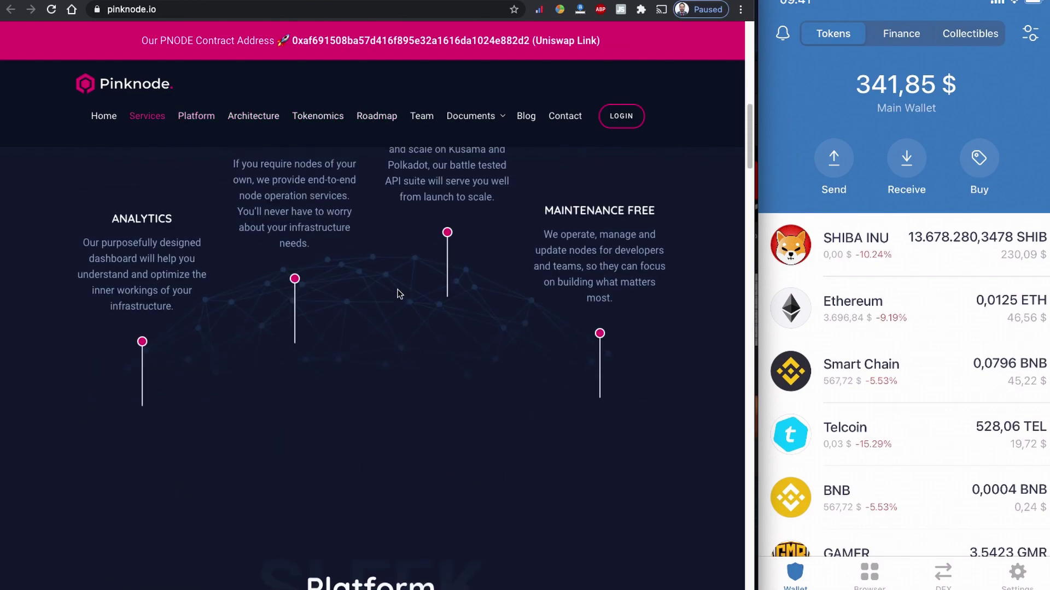
Step: Return to CoinMarketCap's Pinknode page and check the price, 0.3306 then 0.3303
left_click(162, 1)
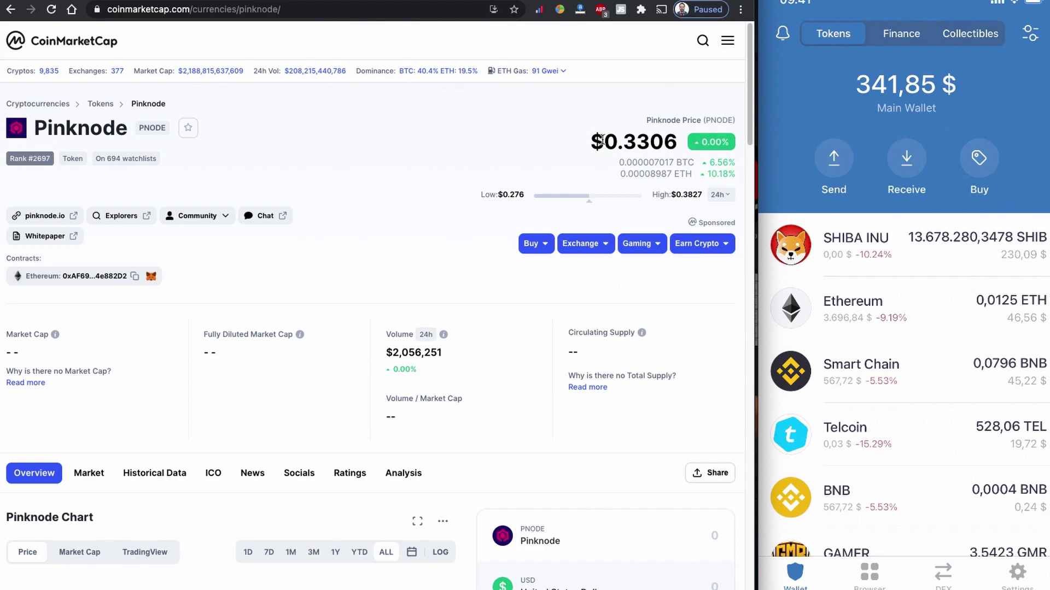
left_click_drag(603, 141, 678, 137)
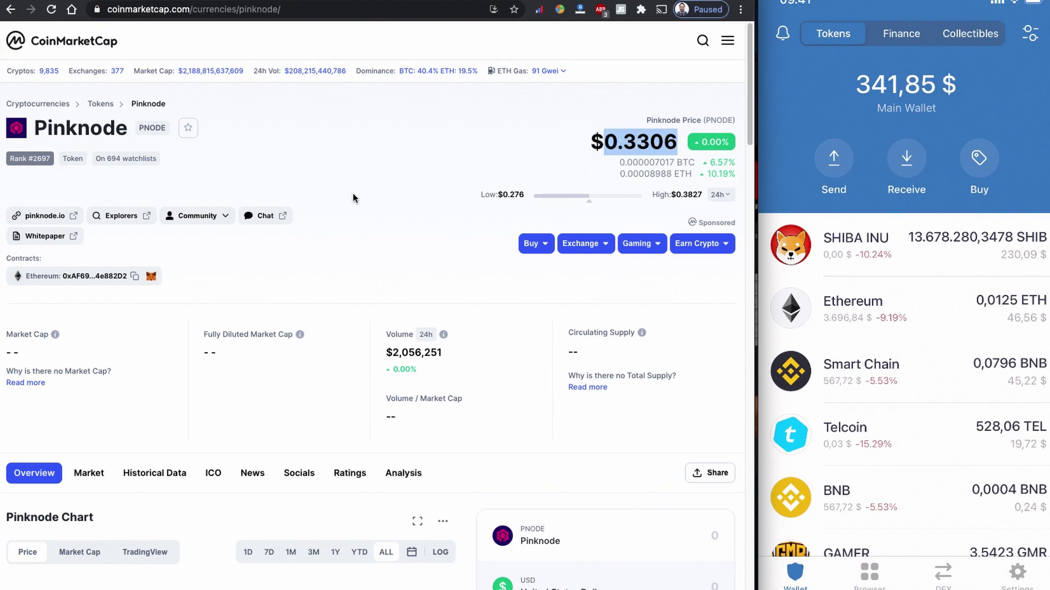
left_click(396, 196)
scroll(489, 251, "down", 5)
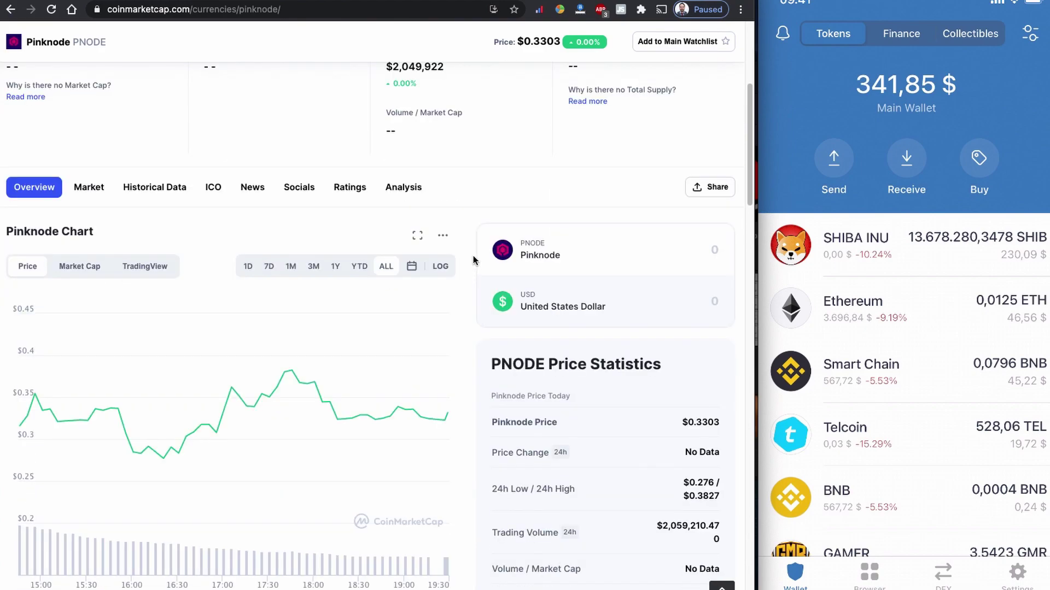
scroll(473, 255, "up", 5)
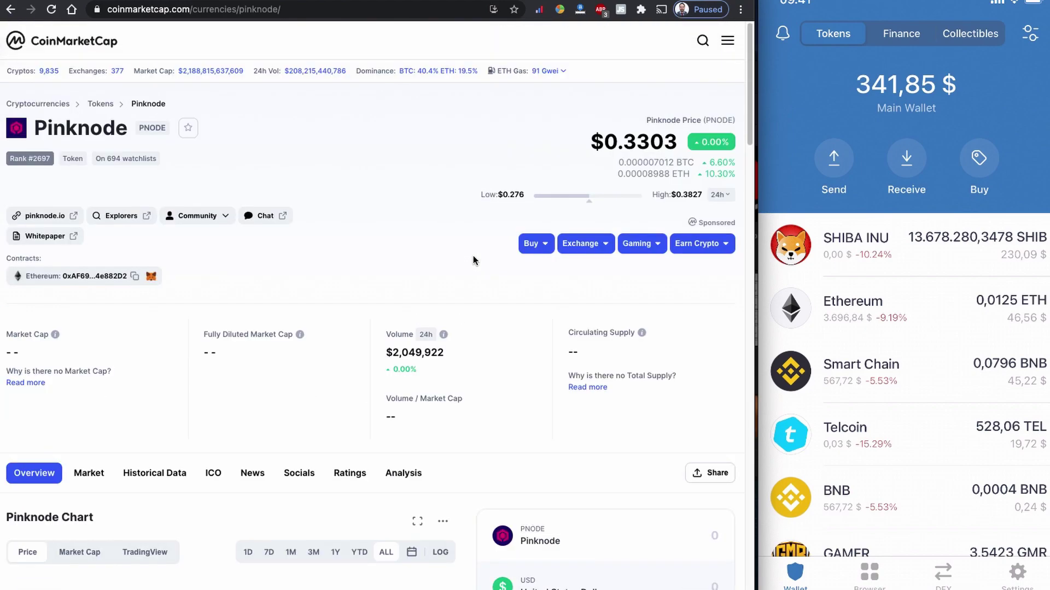
left_click_drag(603, 141, 664, 141)
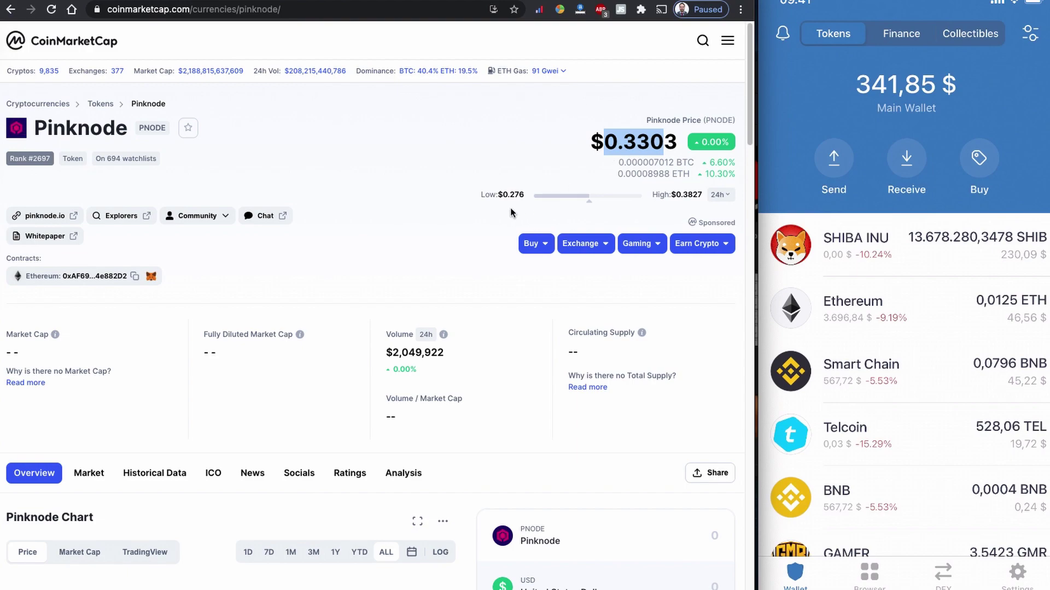
left_click(412, 221)
Step: Highlight the 24h volume of 2,049,922 and scan the markets list below
left_click_drag(454, 353, 403, 356)
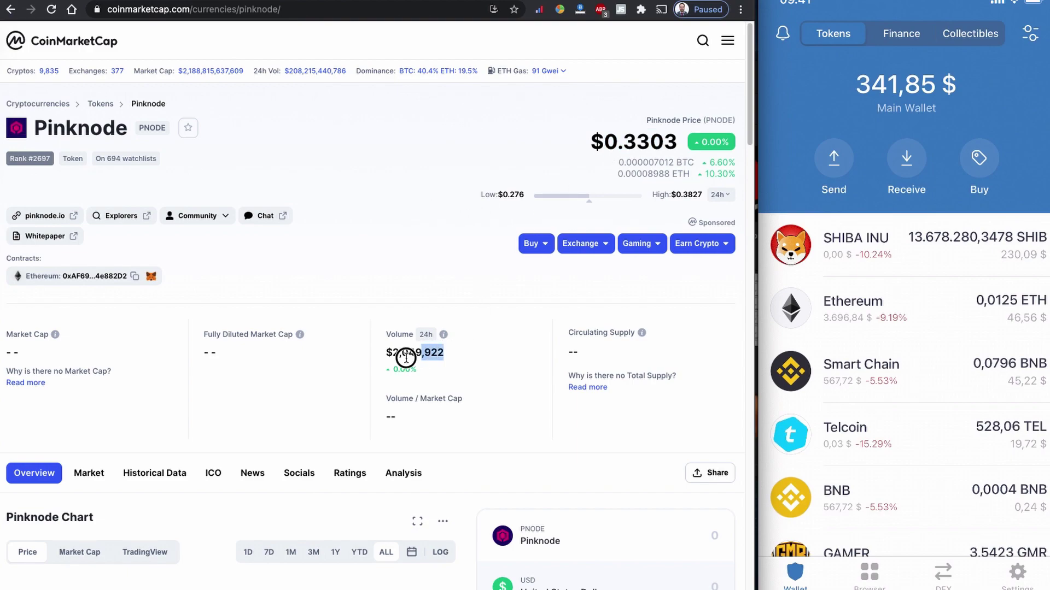
left_click(393, 359)
double_click(394, 358)
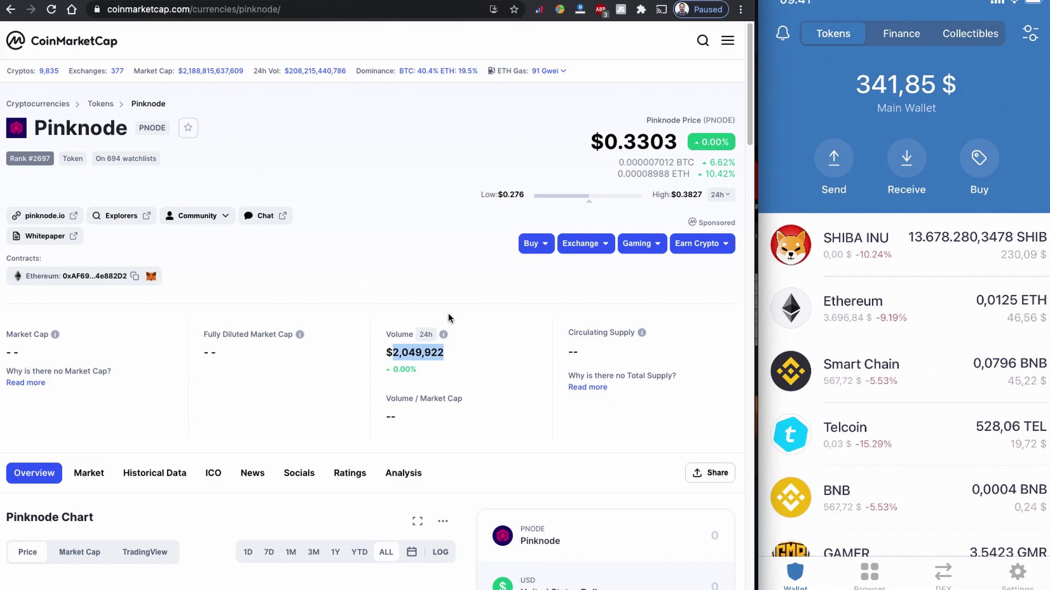
scroll(459, 350, "down", 13)
scroll(463, 367, "down", 6)
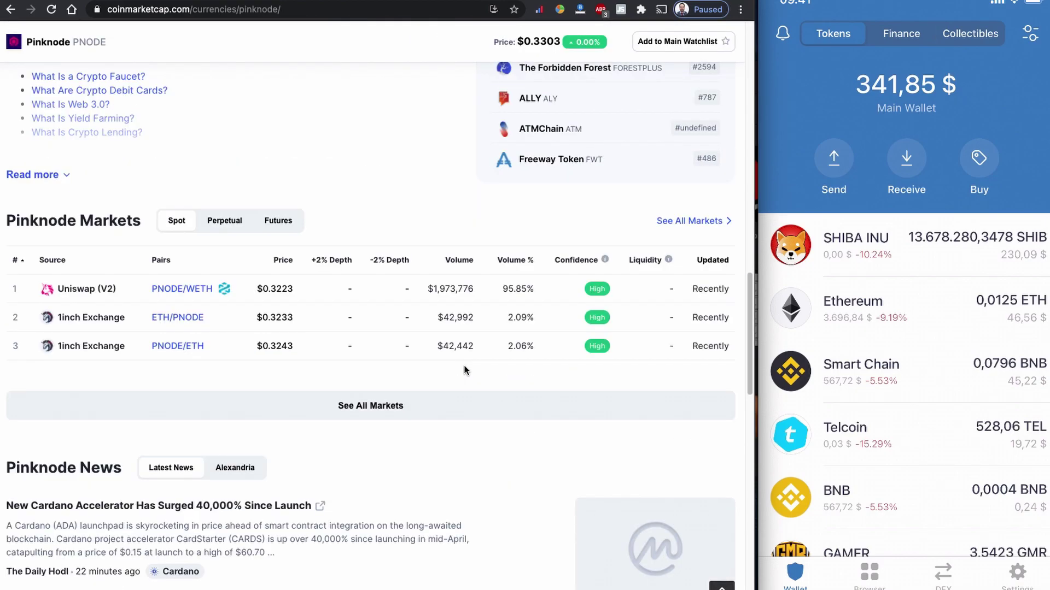
scroll(465, 367, "up", 20)
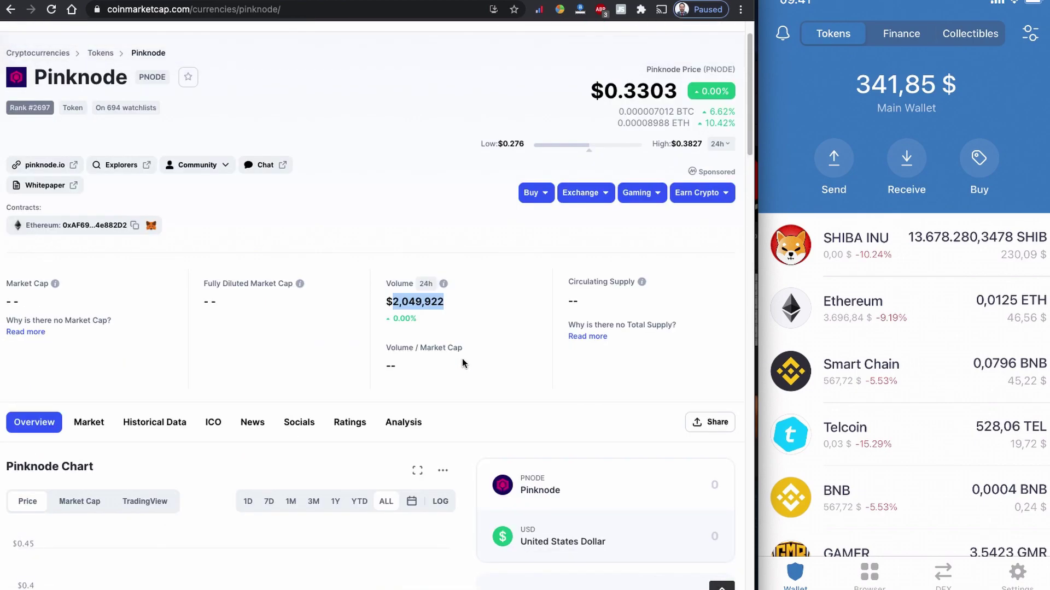
Step: Copy Pinknode's Ethereum contract address and open a new browser tab
left_click(135, 230)
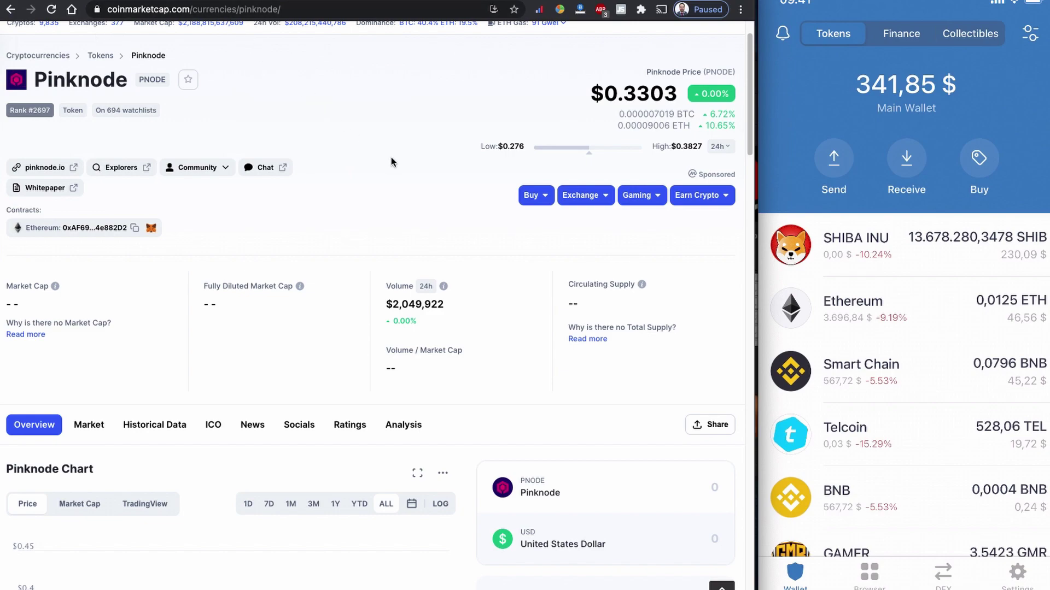
scroll(392, 164, "up", 2)
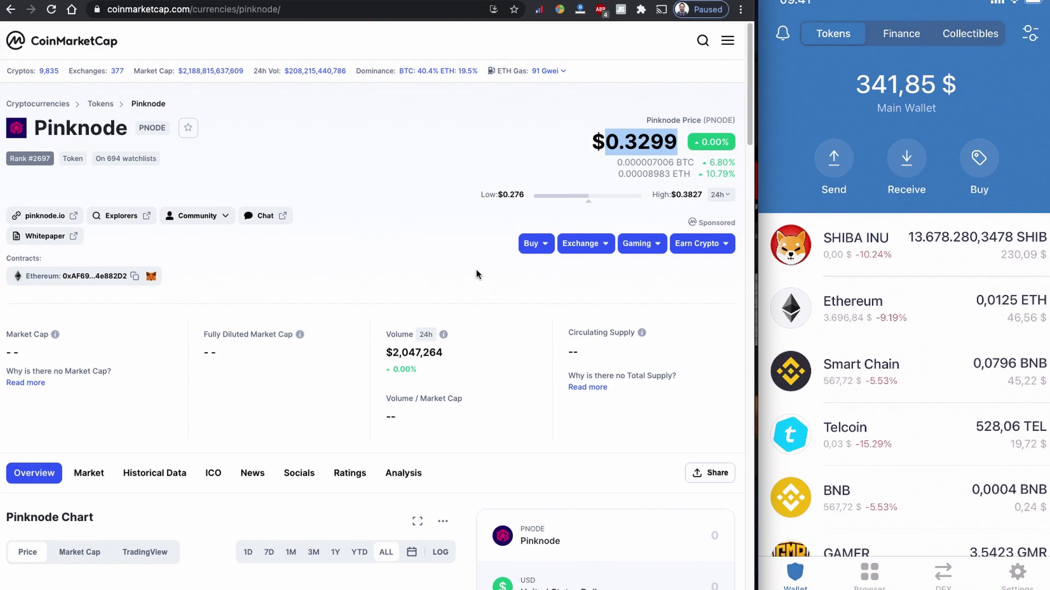
scroll(476, 271, "down", 20)
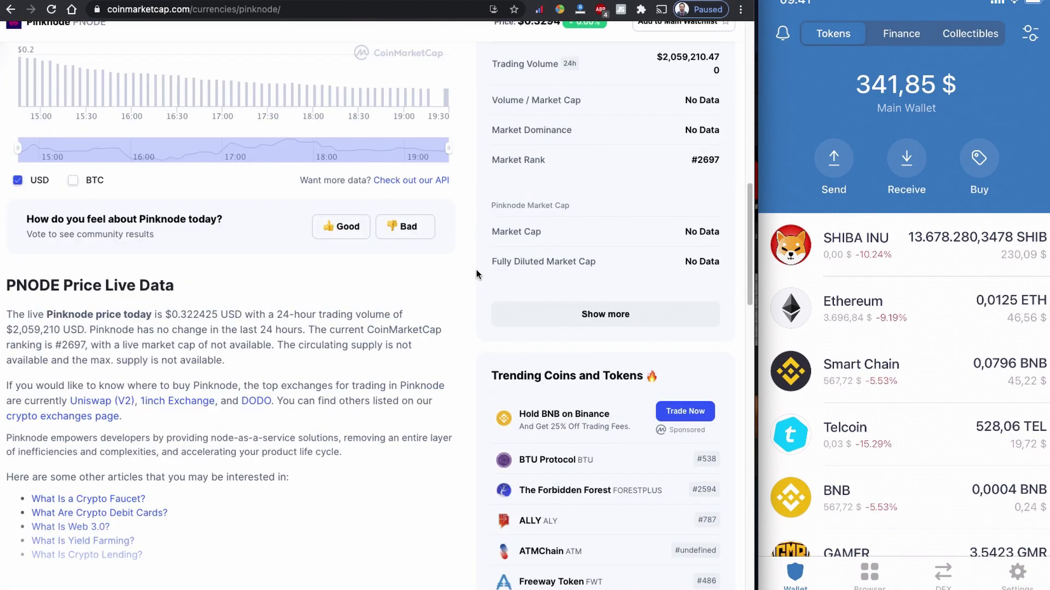
key("ctrl+t")
Step: Go to the Uniswap swap page and start a WalletConnect wallet connection
type("uni")
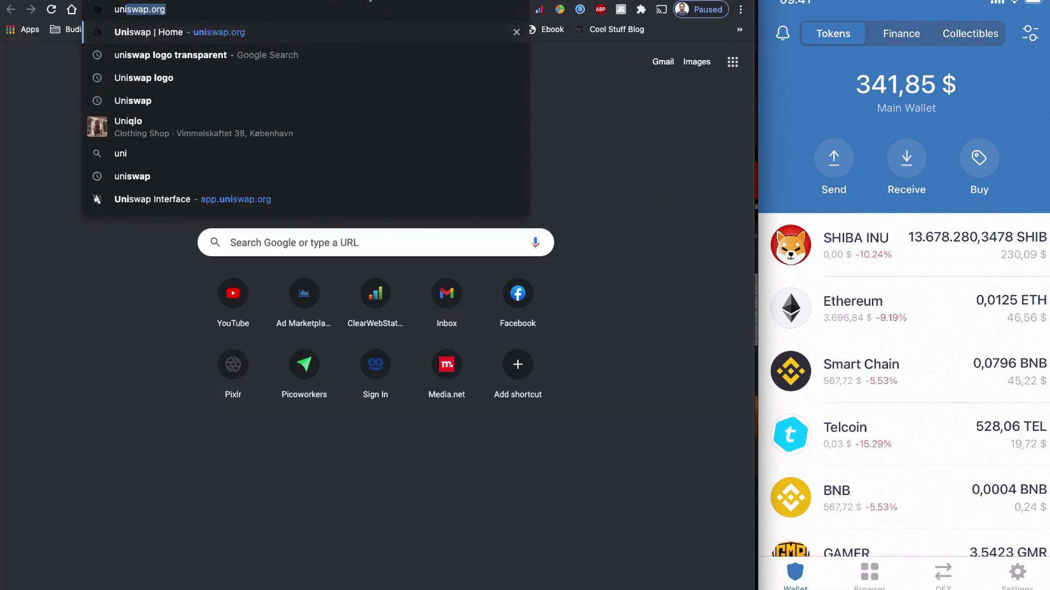
key("Return")
left_click(649, 48)
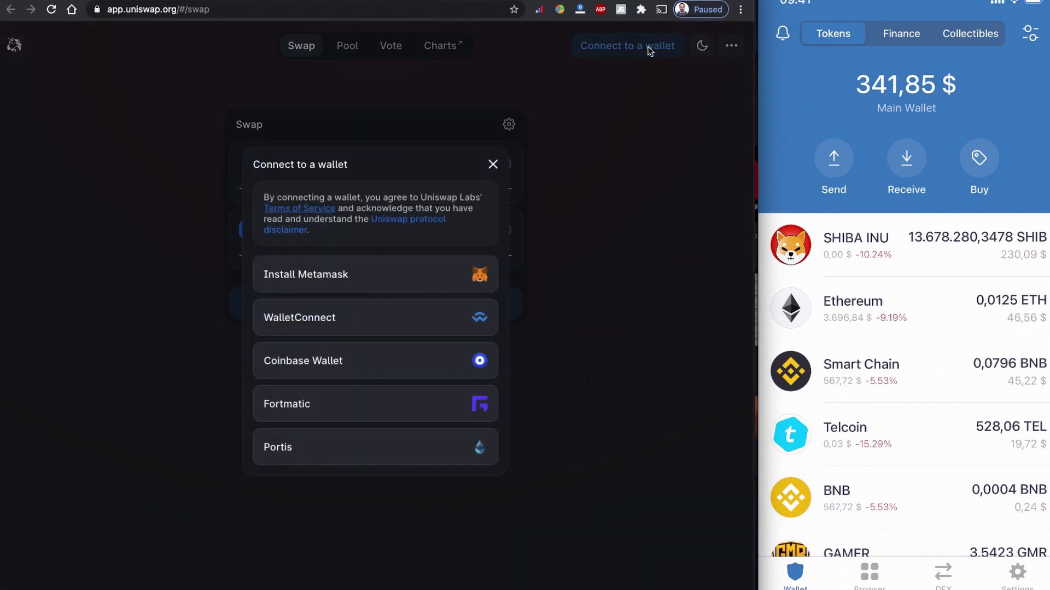
left_click(396, 324)
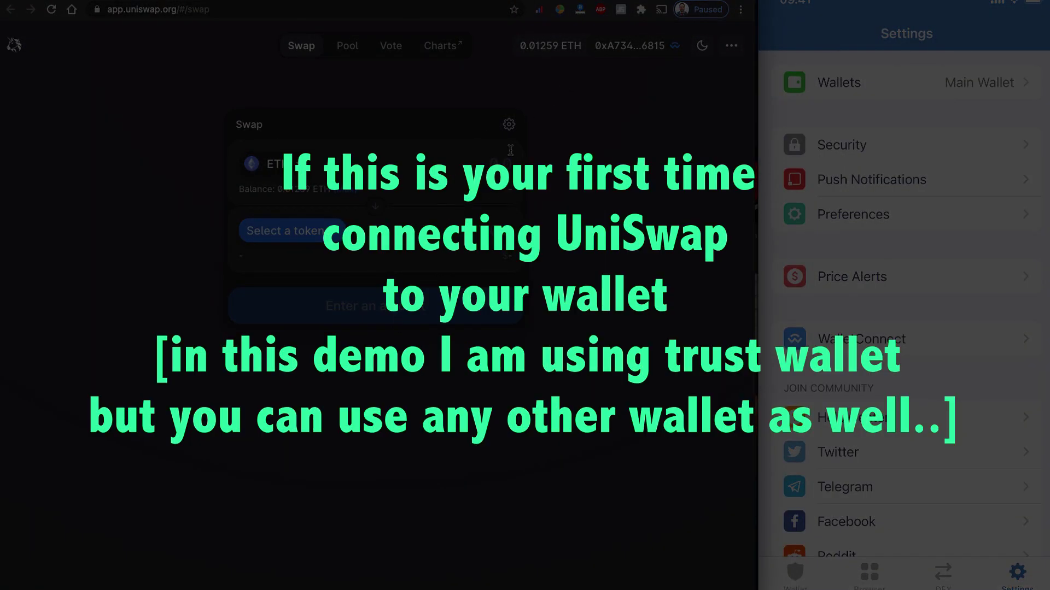
Step: Disconnect the old wallet and re-pair Trust Wallet via the WalletConnect QR code
left_click(648, 49)
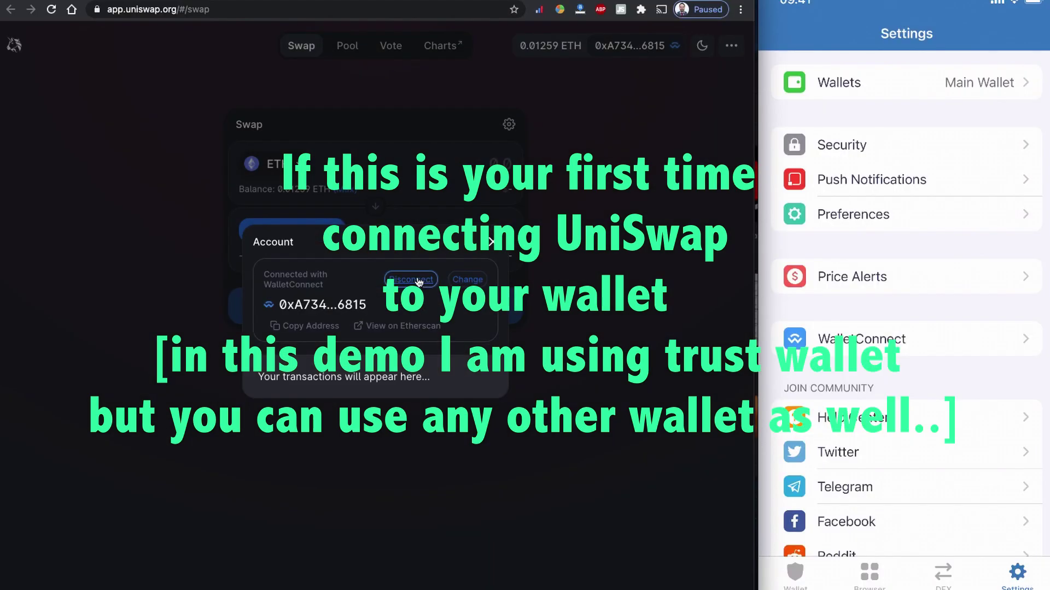
left_click(461, 282)
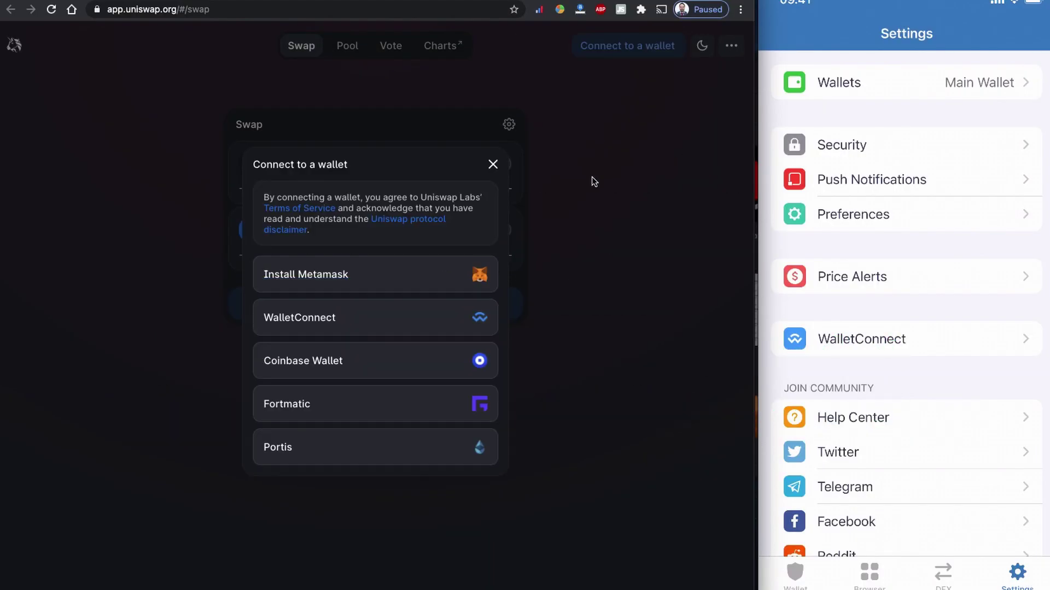
left_click(612, 113)
left_click(621, 52)
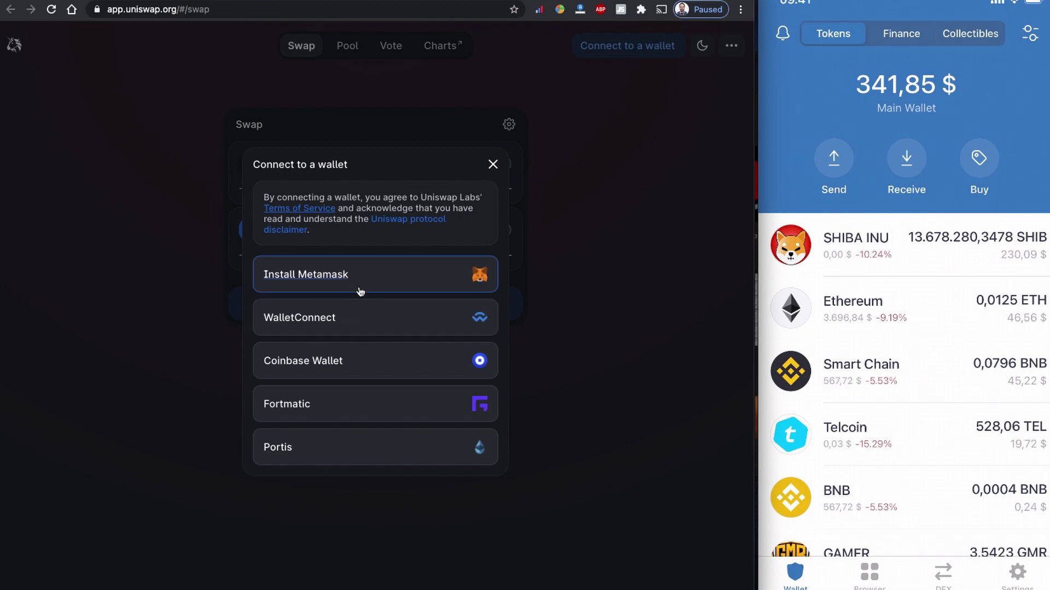
left_click(386, 325)
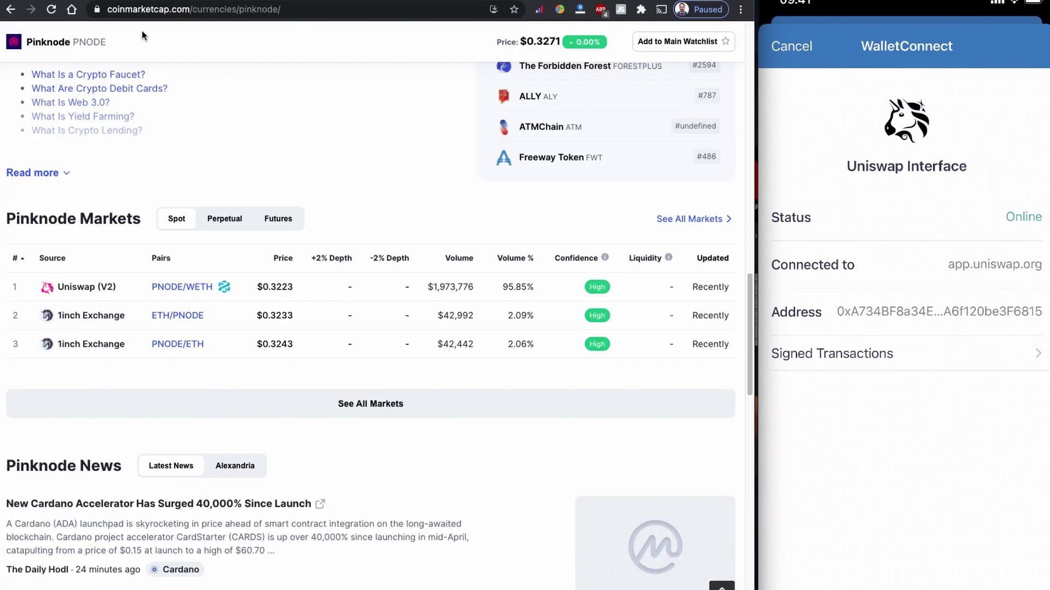
scroll(202, 141, "up", 15)
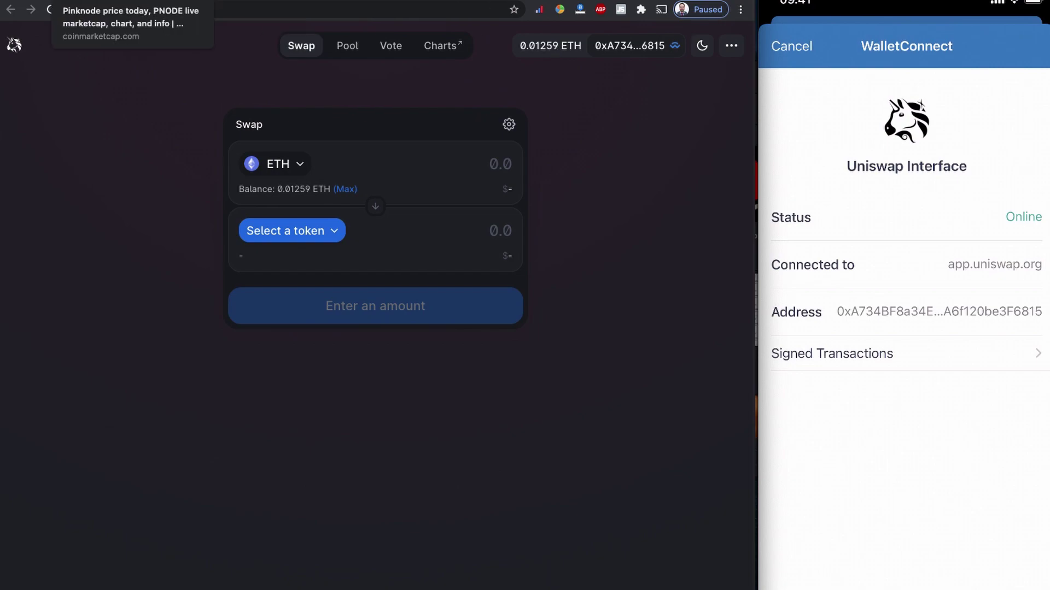
Step: Re-copy Pinknode's Ethereum contract address on CoinMarketCap and return to the Uniswap tab
left_click(137, 2)
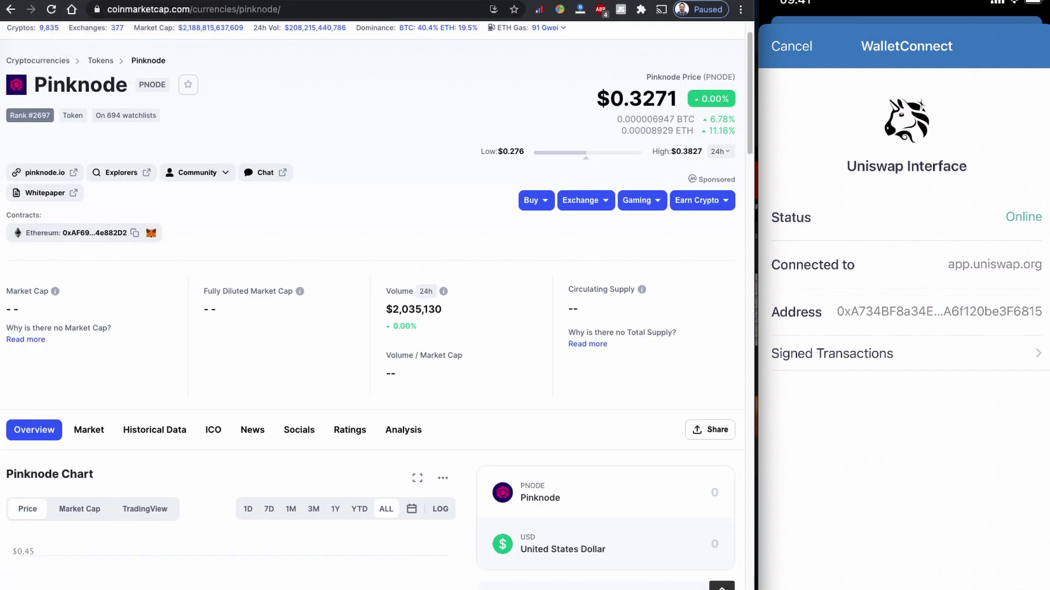
left_click(135, 234)
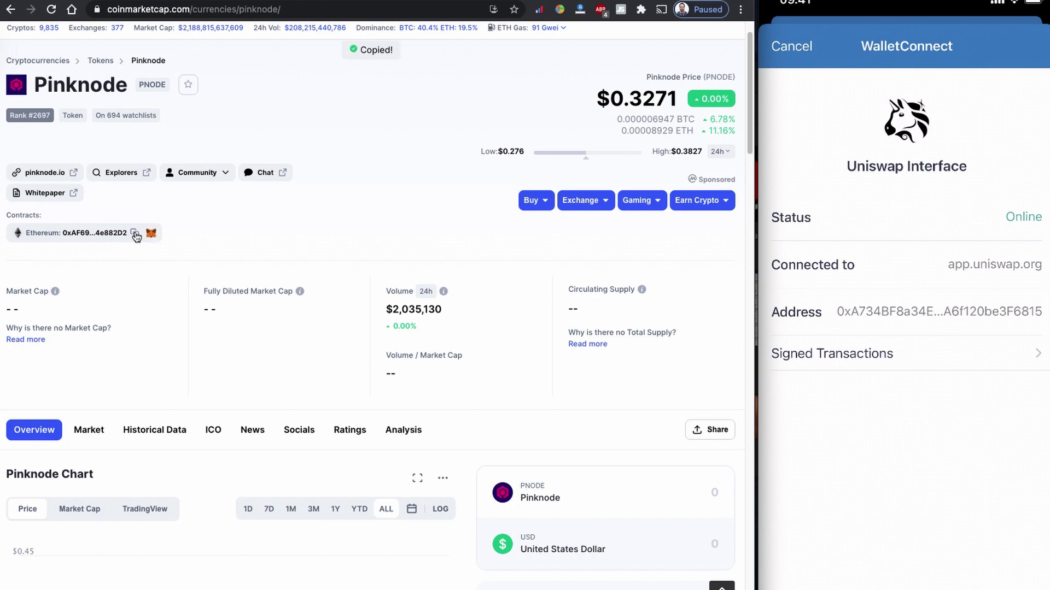
left_click(519, 1)
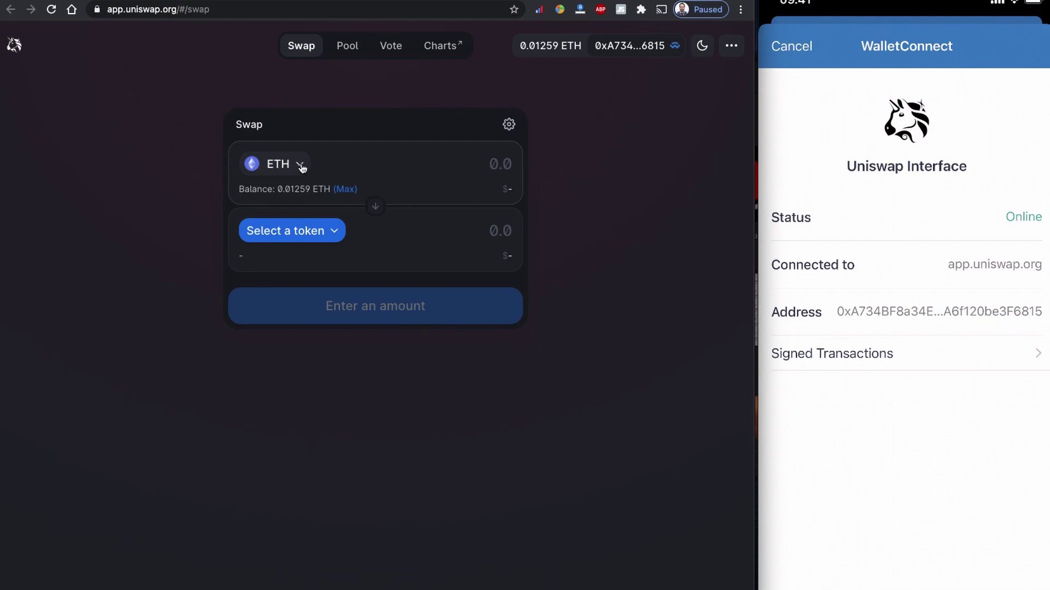
Step: Paste Pinknode's contract address into the token search and import PNODE as the receiving token
left_click(323, 230)
right_click(386, 133)
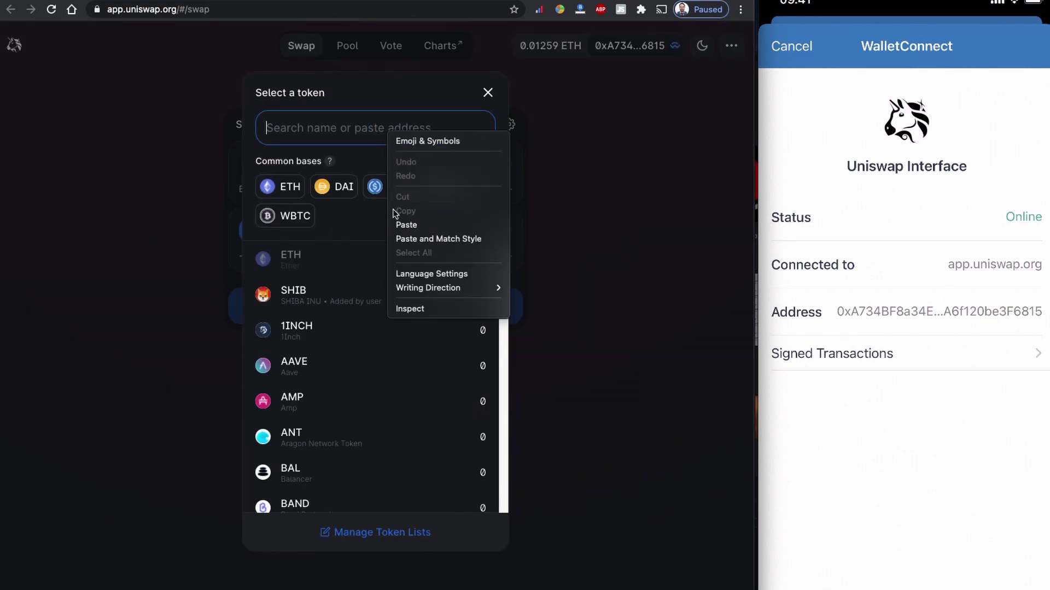
left_click(406, 225)
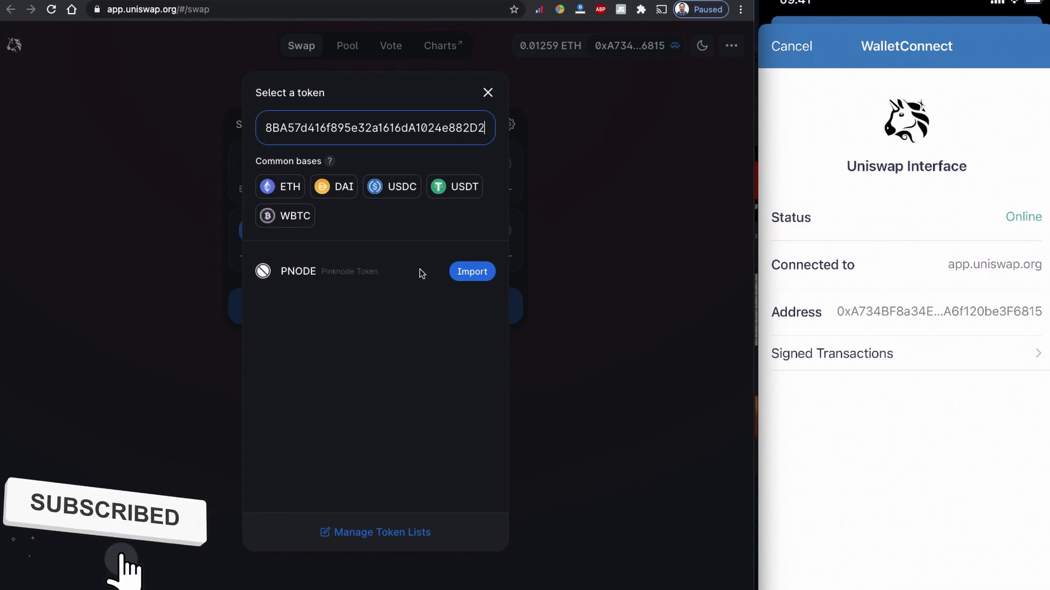
left_click(472, 274)
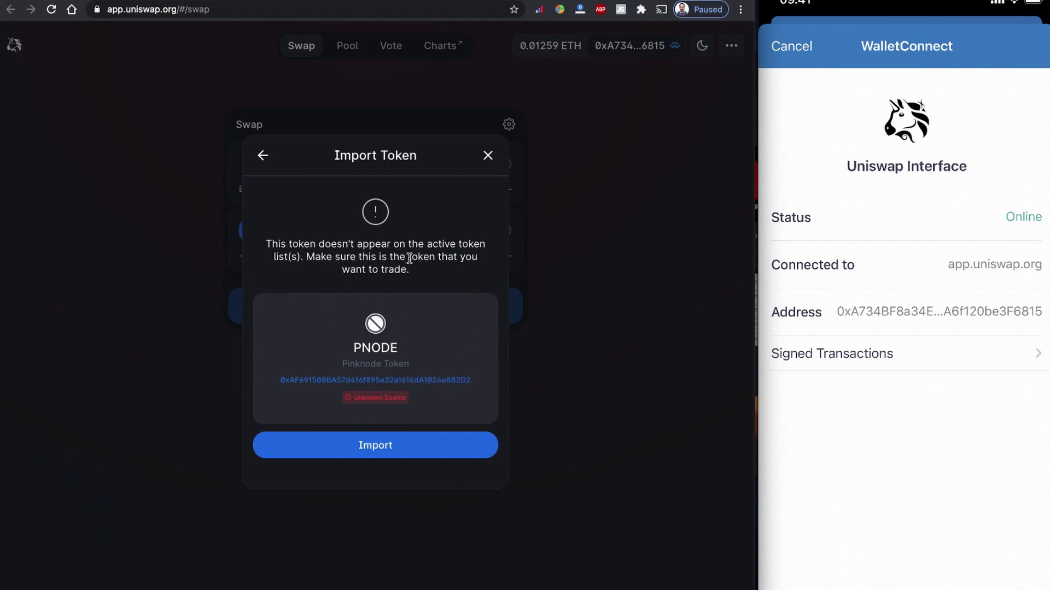
left_click_drag(411, 271, 268, 240)
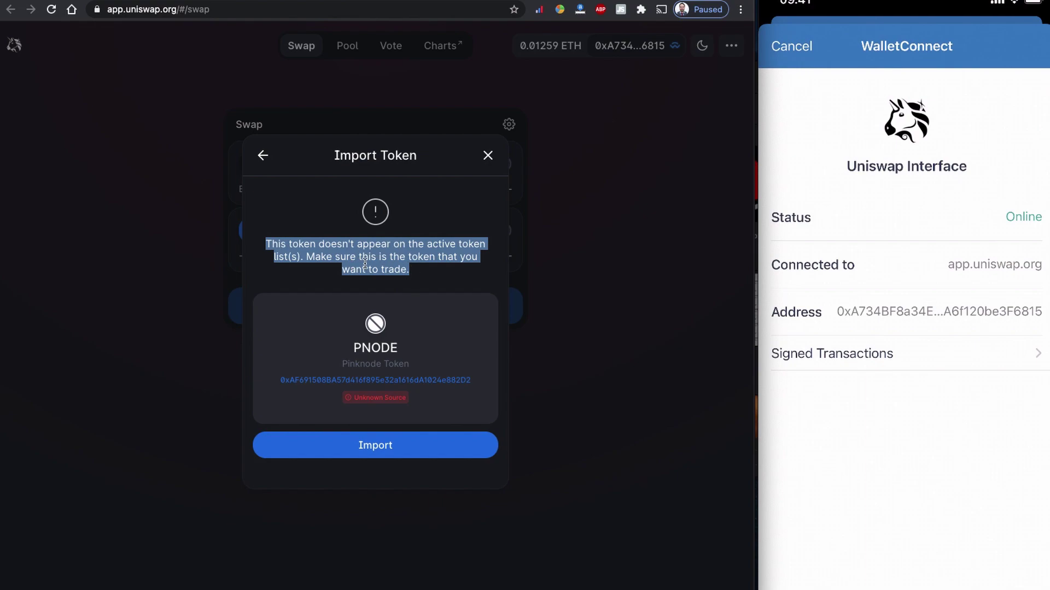
left_click(403, 446)
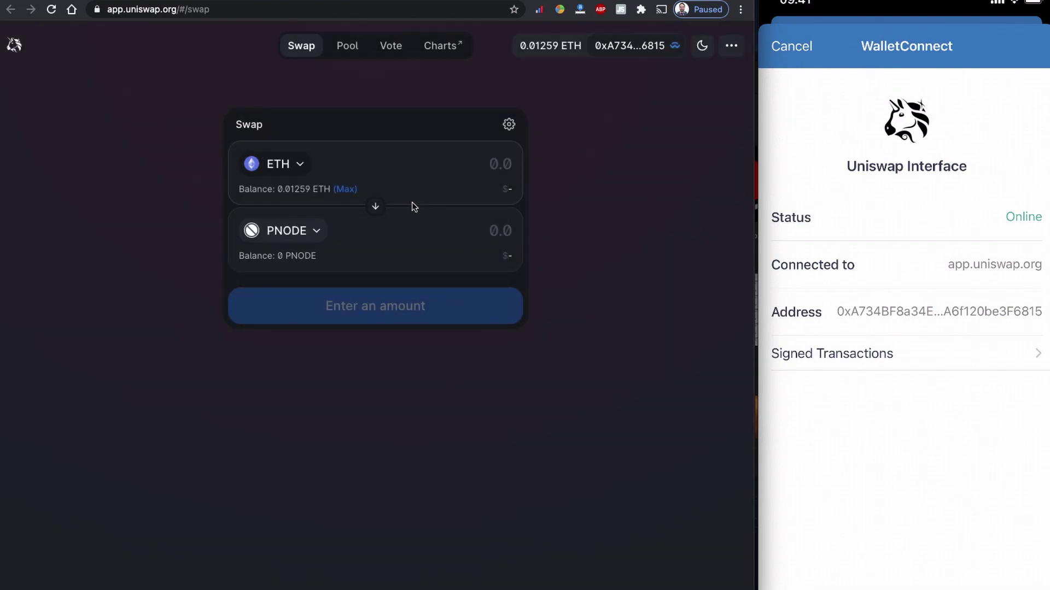
Step: Switch the trade to V2 liquidity and enter 0.01 ETH, quoting about 120.213 PNODE
left_click(393, 168)
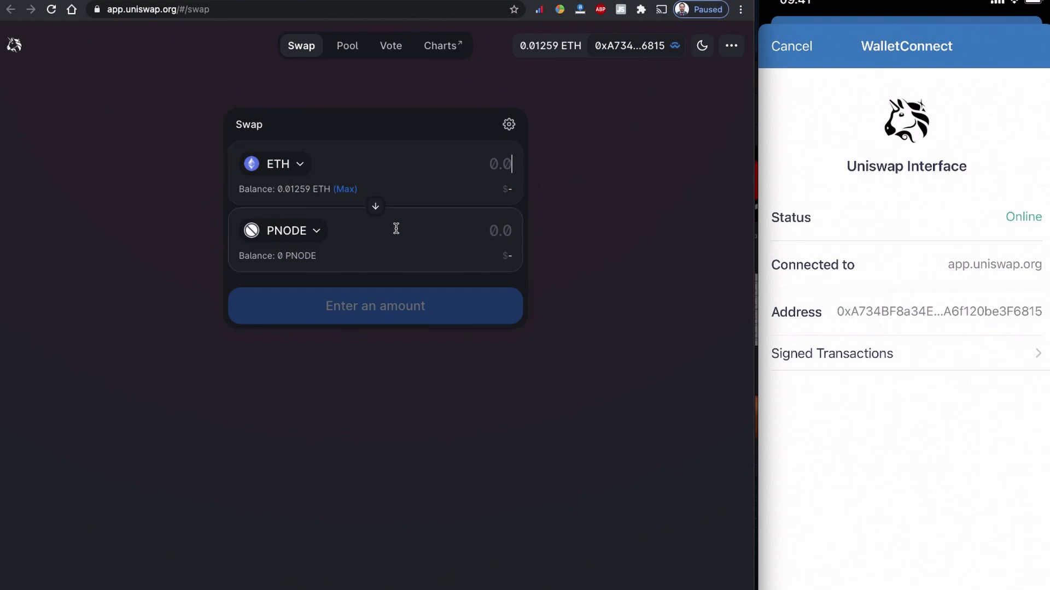
left_click(509, 239)
type("0.1")
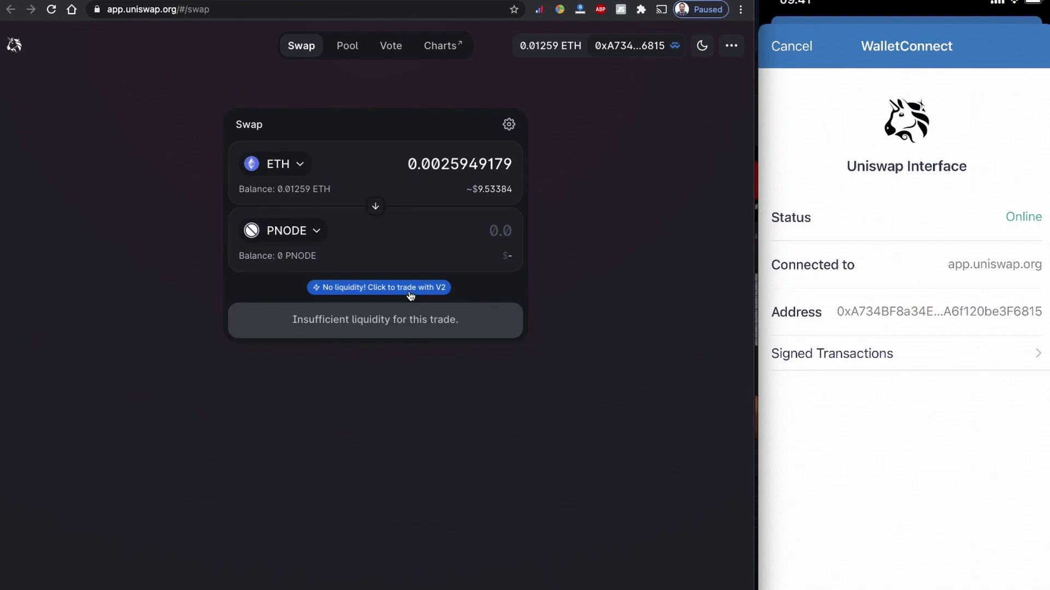
left_click(411, 295)
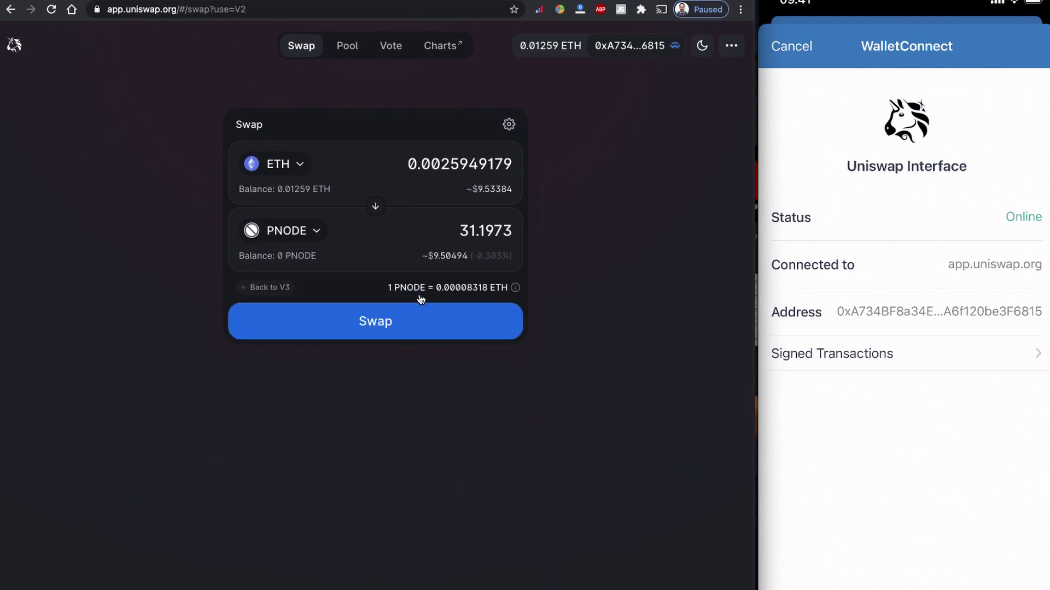
double_click(470, 164)
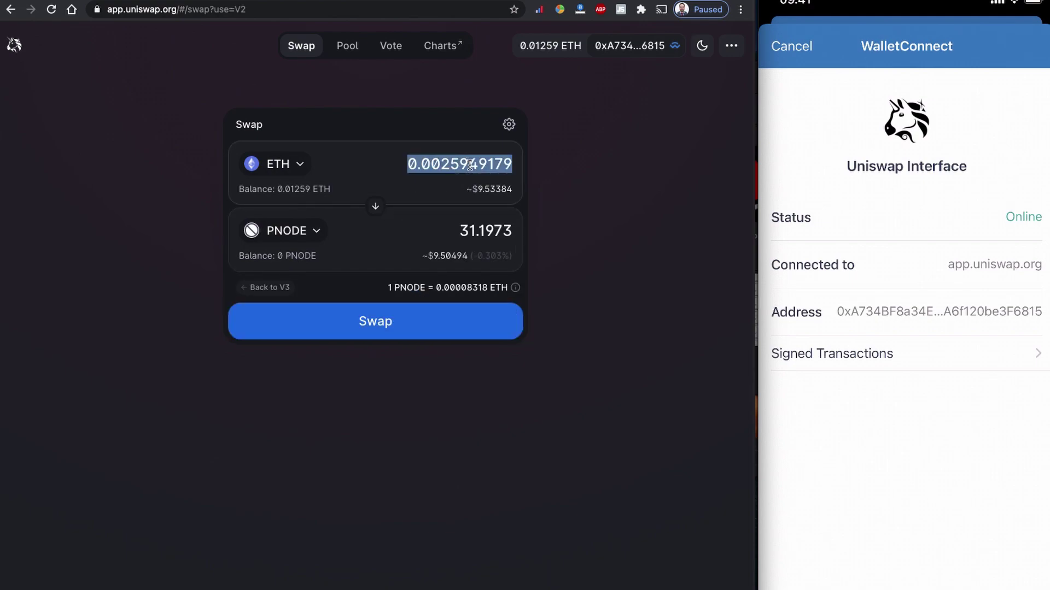
type("0.01")
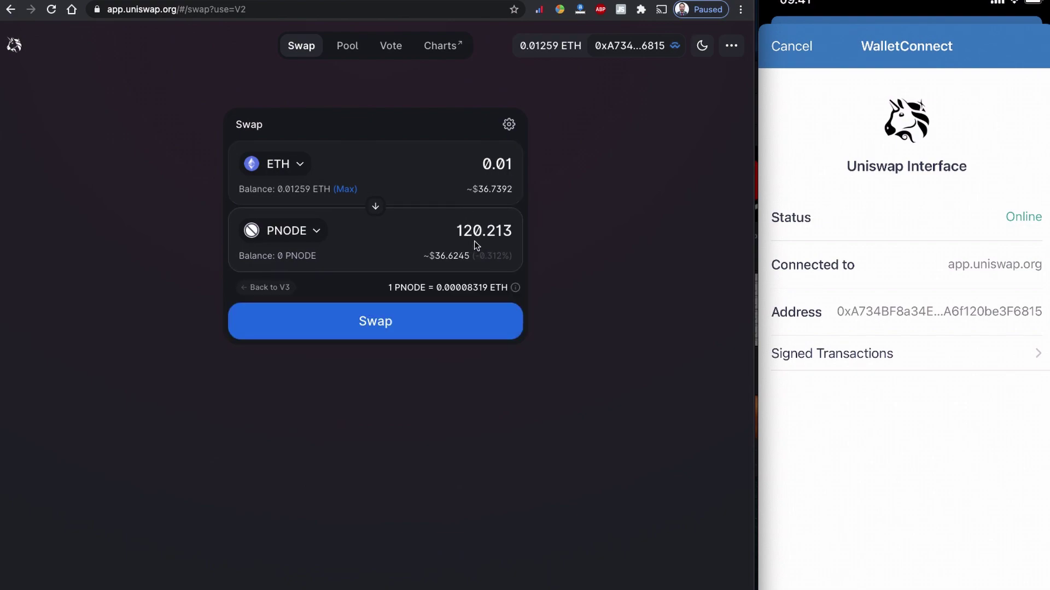
left_click_drag(453, 229, 510, 229)
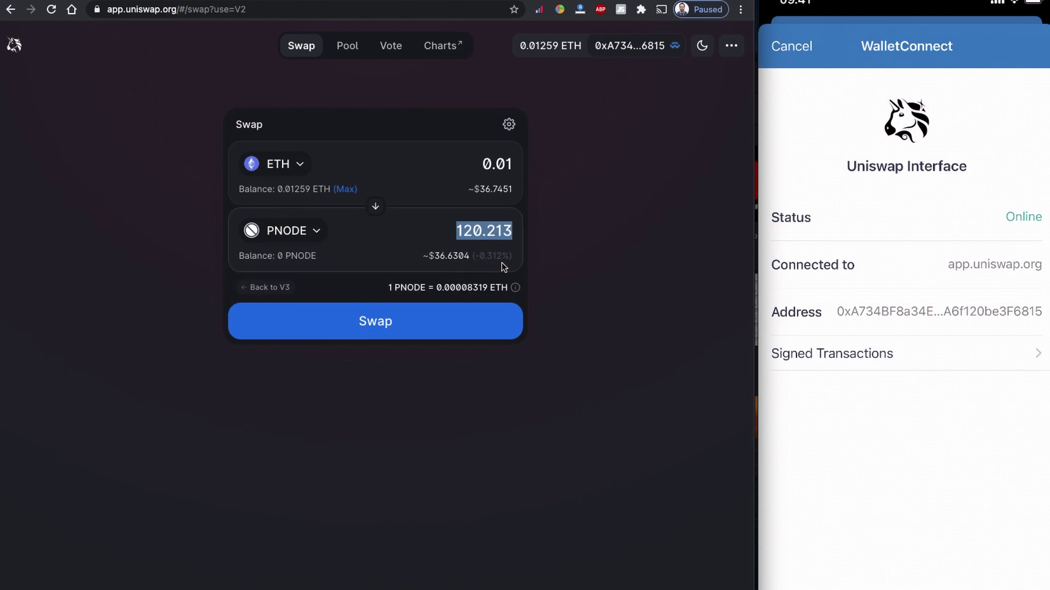
Step: Open the swap confirmation and check the 0.50% slippage tolerance and liquidity provider fee
left_click(438, 331)
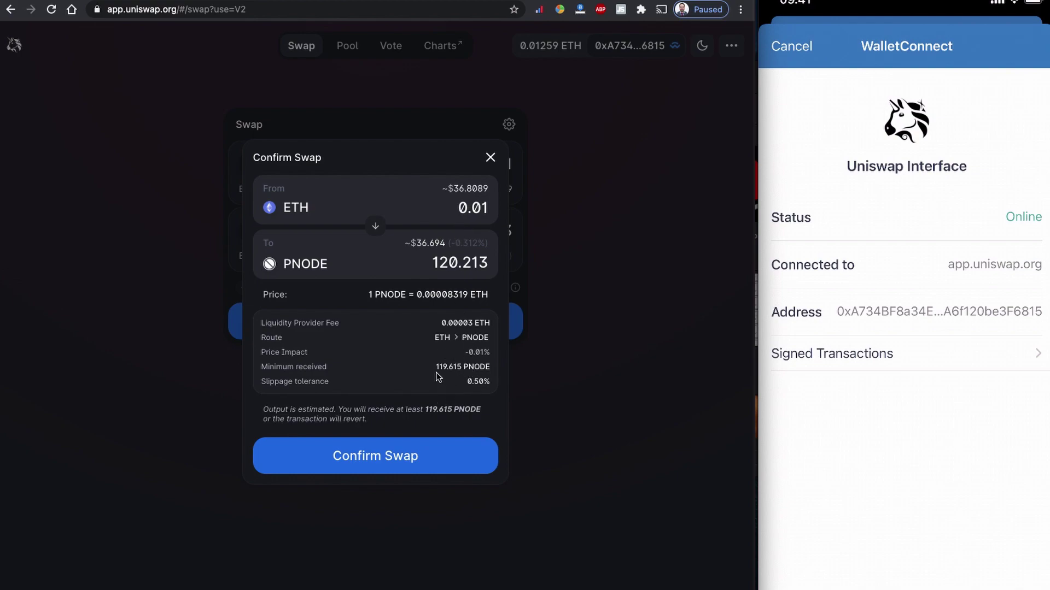
left_click(483, 353)
left_click_drag(278, 377, 323, 376)
left_click_drag(466, 382, 489, 381)
left_click_drag(462, 322, 485, 330)
left_click_drag(318, 323, 349, 324)
Step: Send the swap to Trust Wallet for confirmation, then close the waiting notice
left_click(406, 462)
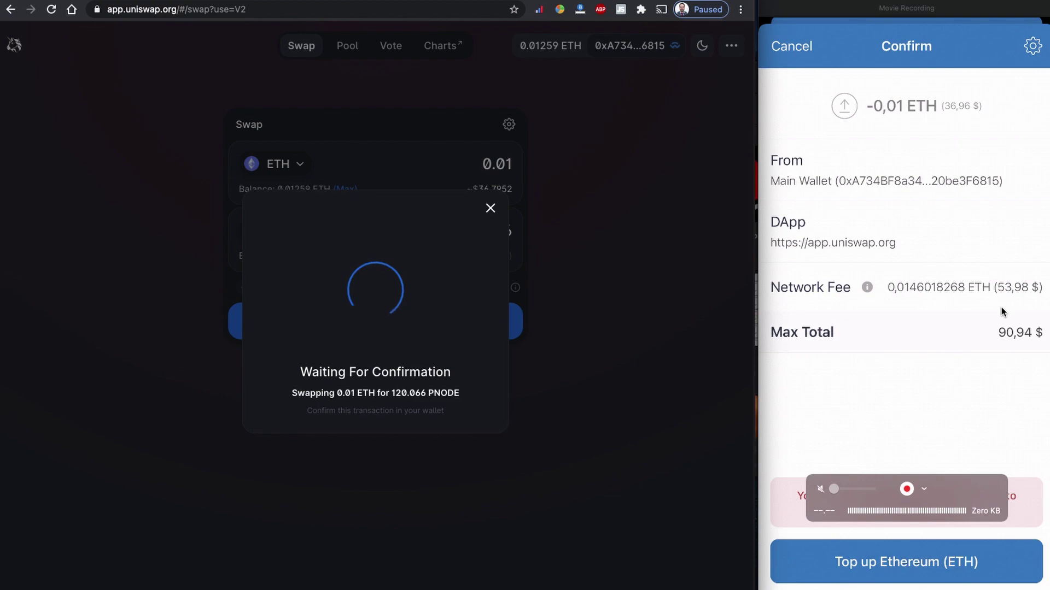
left_click(582, 326)
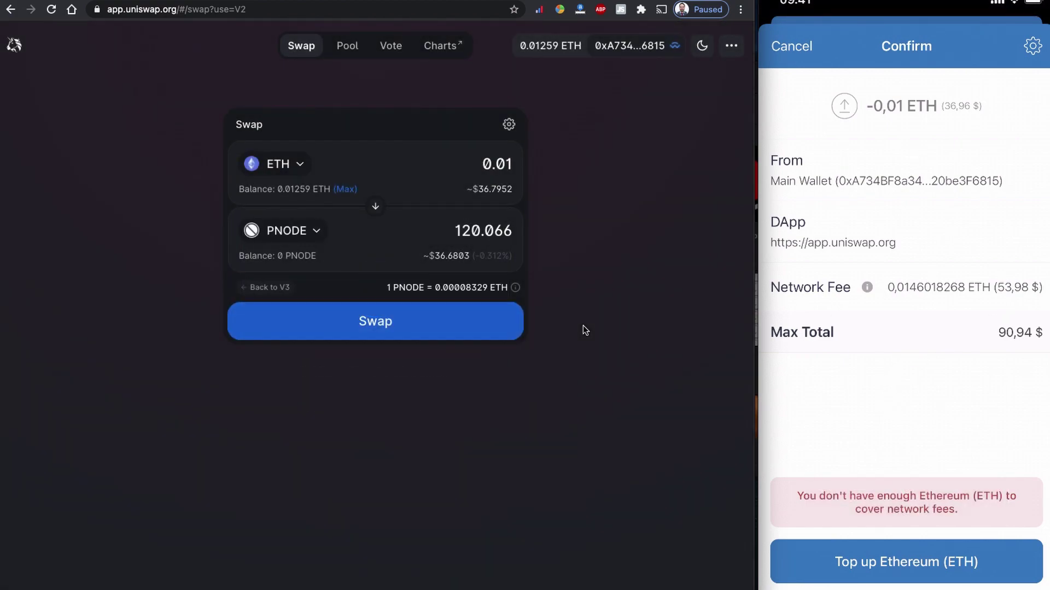